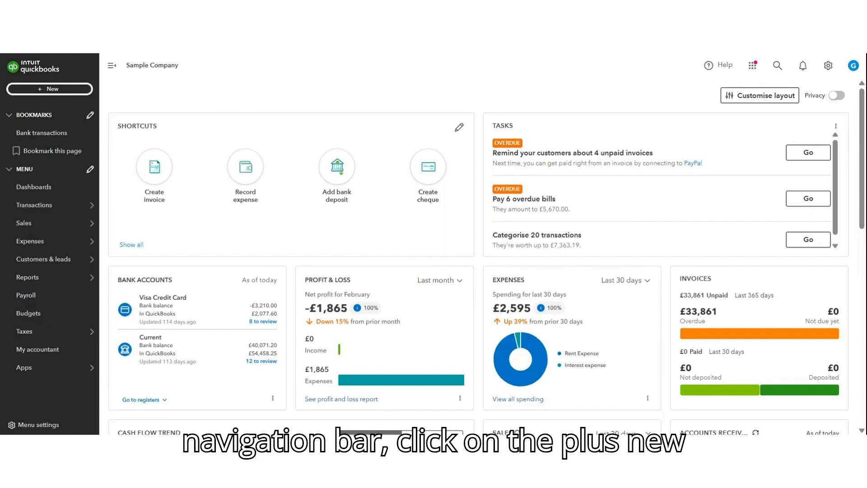
Create a new invoice and start adding a new customer from its customer field
{"action": "left_click", "coordinate": [63, 93]}
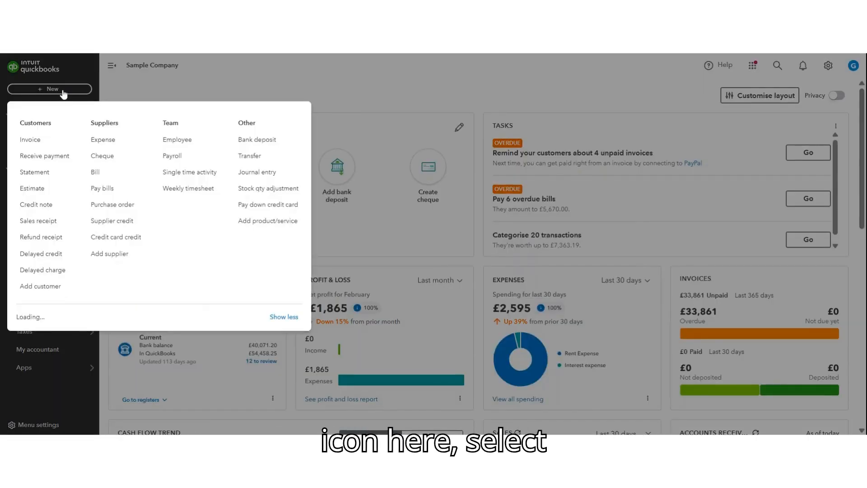
{"action": "left_click", "coordinate": [30, 146]}
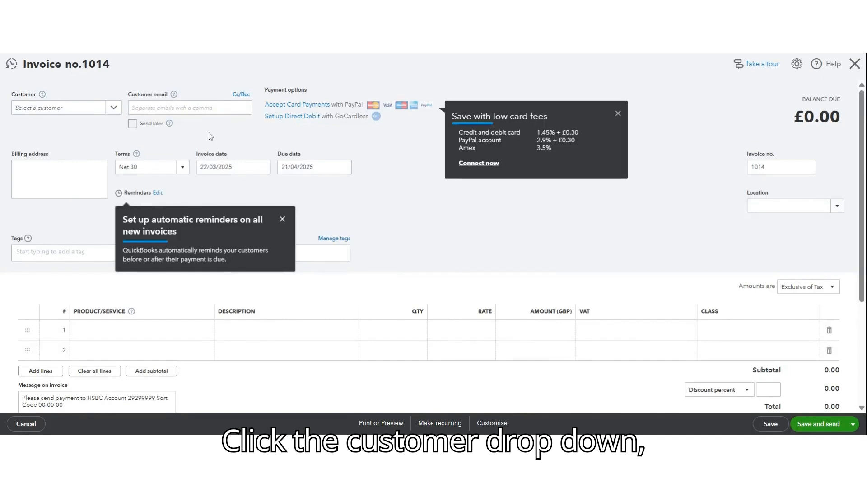
{"action": "left_click", "coordinate": [114, 109]}
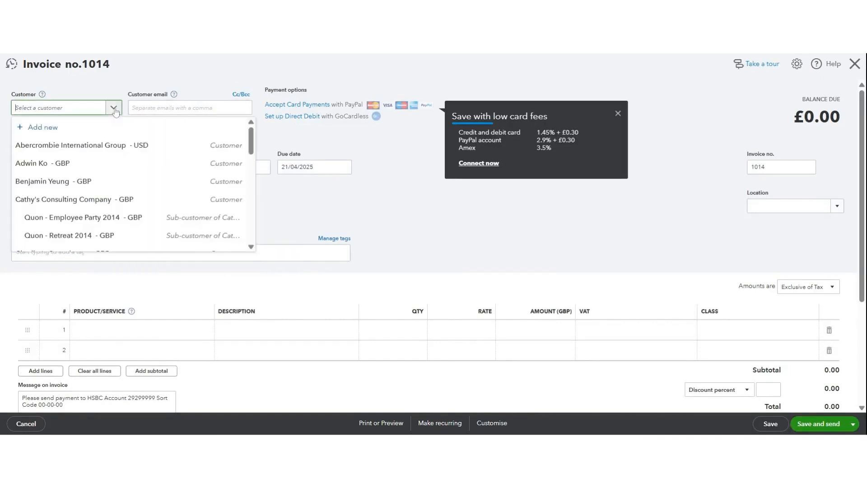
{"action": "left_click", "coordinate": [43, 128]}
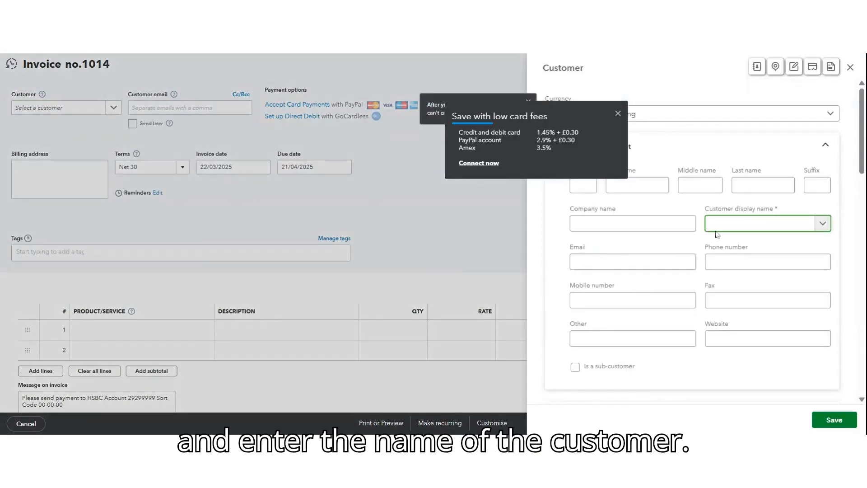
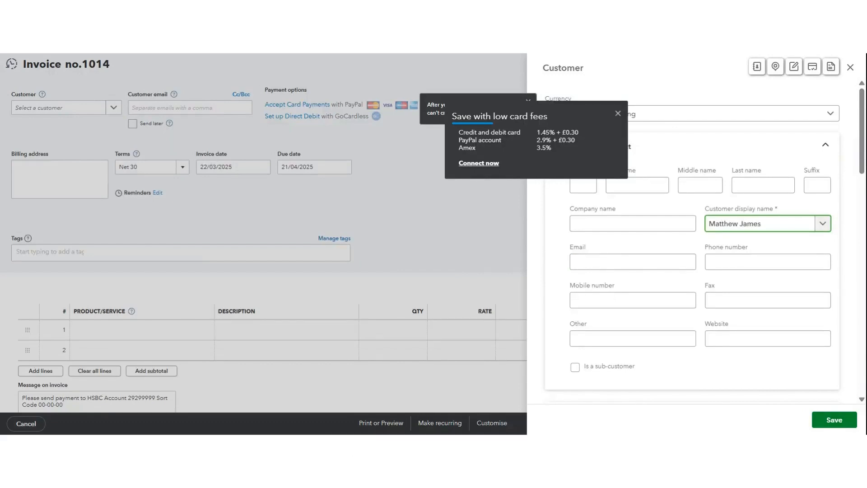
Enter the customer's full name as the display name, dismiss the card fee and currency tips, and save the customer
{"action": "left_click", "coordinate": [618, 114]}
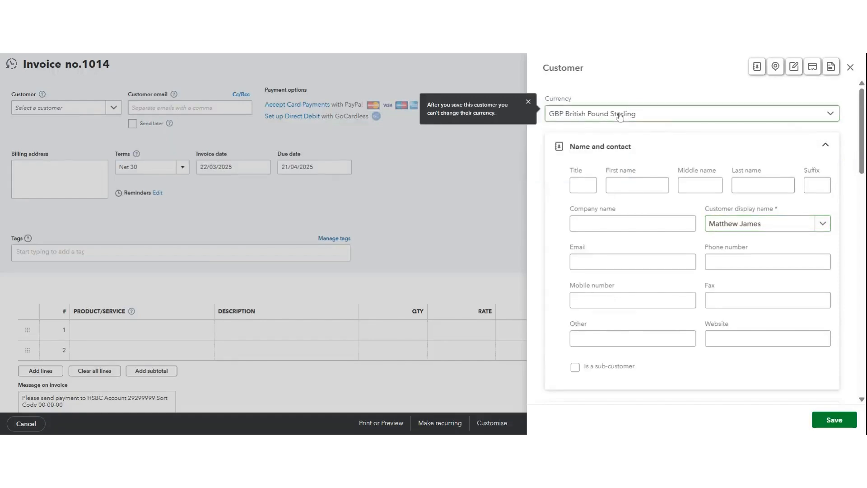
{"action": "left_click", "coordinate": [528, 103]}
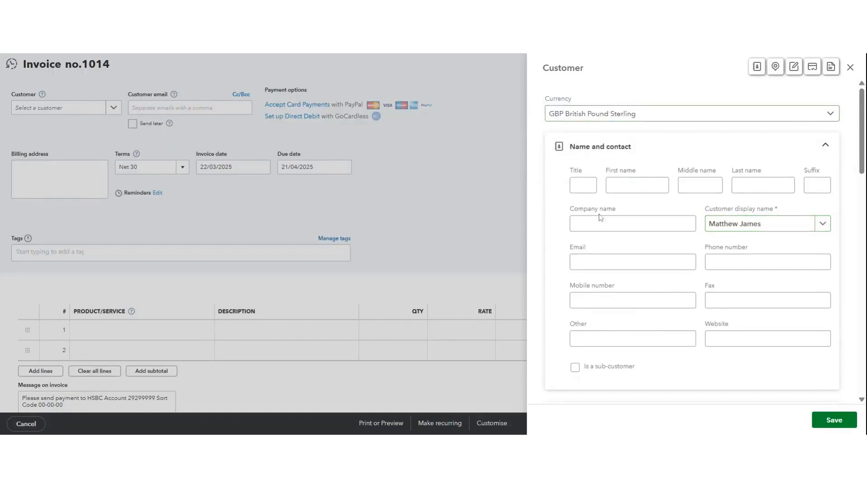
{"action": "scroll", "coordinate": [632, 262], "scroll_direction": "down", "scroll_amount": 1}
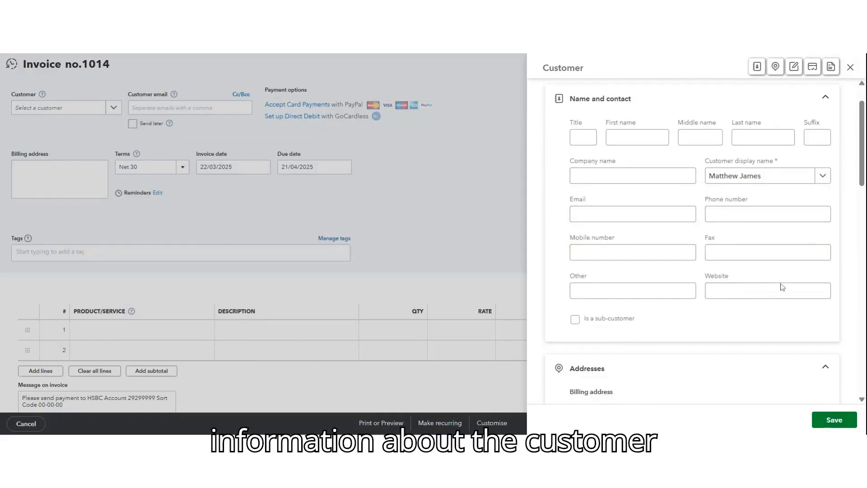
{"action": "scroll", "coordinate": [782, 287], "scroll_direction": "down", "scroll_amount": 1}
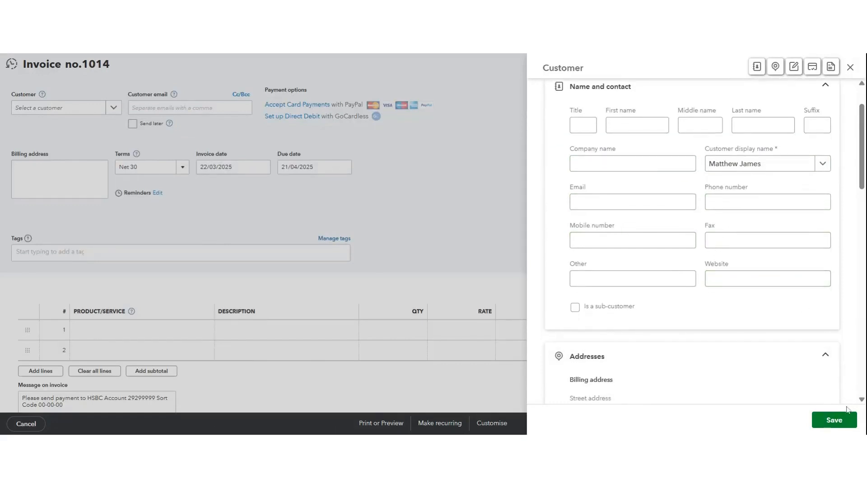
{"action": "left_click", "coordinate": [835, 425]}
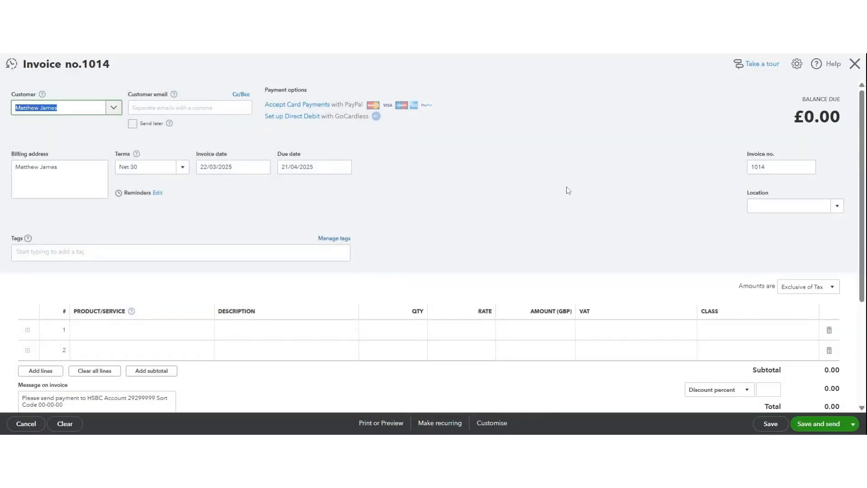
Set the invoice terms to Net 15 and the invoice date to 12/01/2025
{"action": "left_click", "coordinate": [183, 167]}
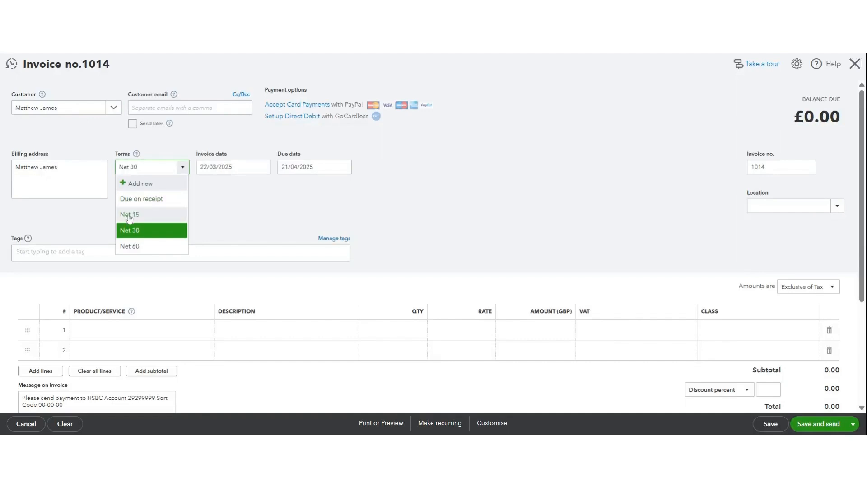
{"action": "left_click", "coordinate": [130, 216]}
{"action": "key", "text": "Tab"}
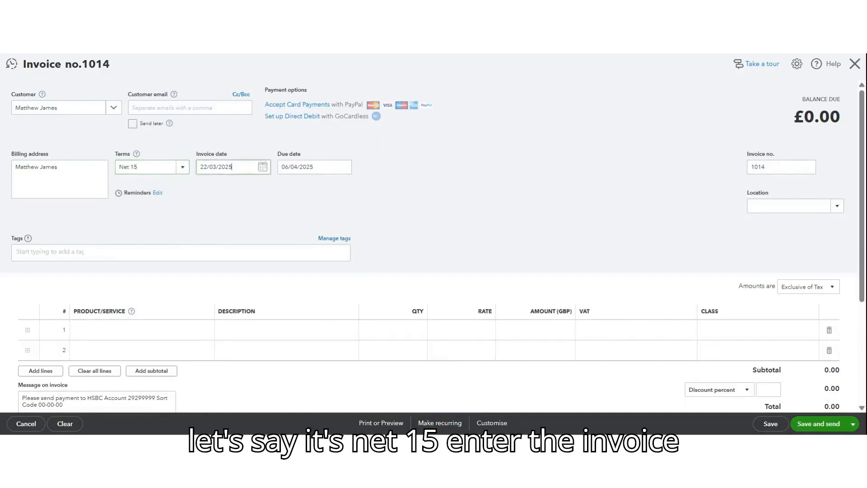
{"action": "type", "text": "12/01/2025"}
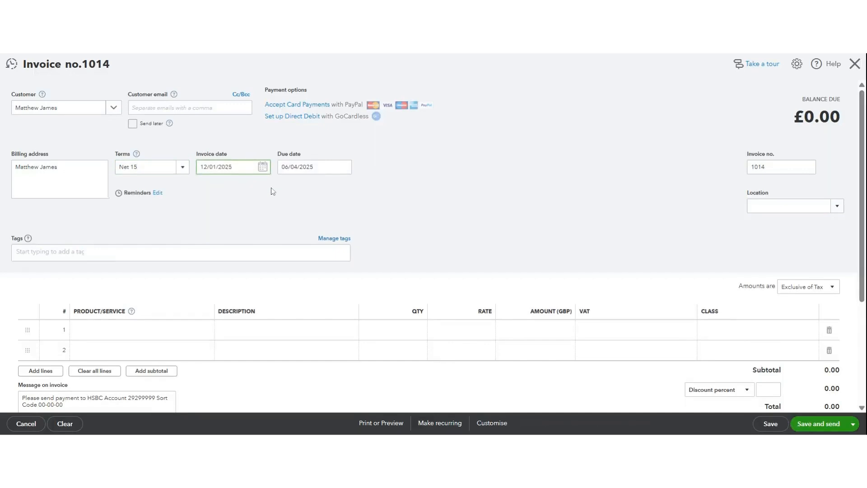
{"action": "left_click", "coordinate": [427, 206]}
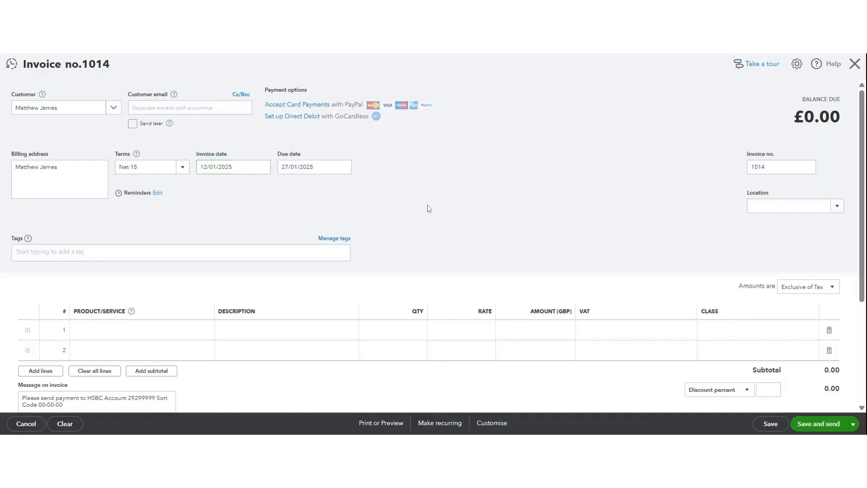
Add the Employee Celebration service to the first line of the invoice
{"action": "scroll", "coordinate": [427, 205], "scroll_direction": "down", "scroll_amount": 1}
{"action": "scroll", "coordinate": [427, 208], "scroll_direction": "down", "scroll_amount": 3}
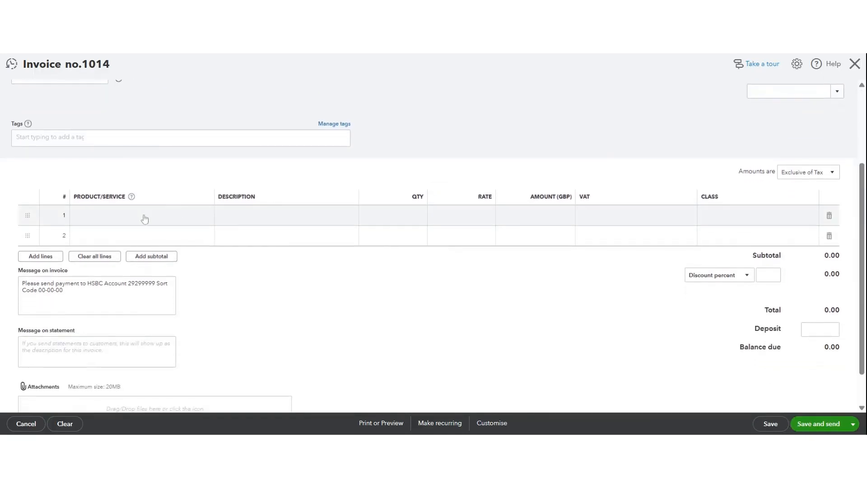
{"action": "left_click", "coordinate": [186, 218]}
{"action": "left_click", "coordinate": [205, 216]}
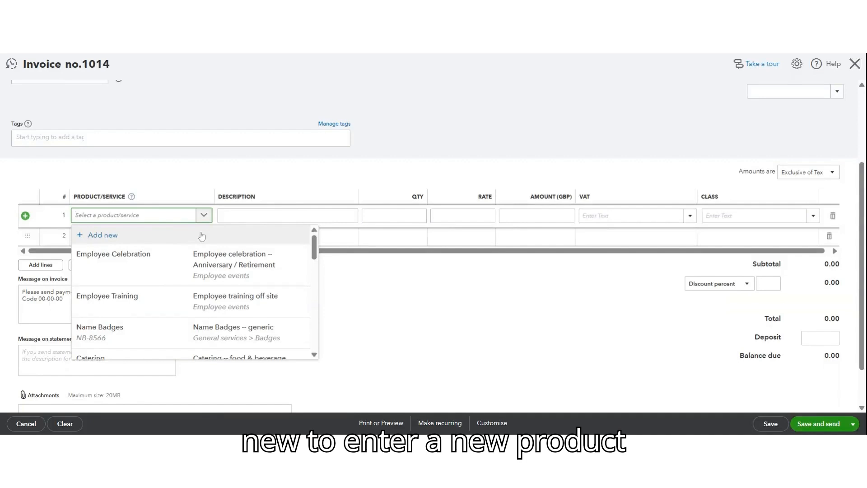
{"action": "left_click", "coordinate": [209, 269]}
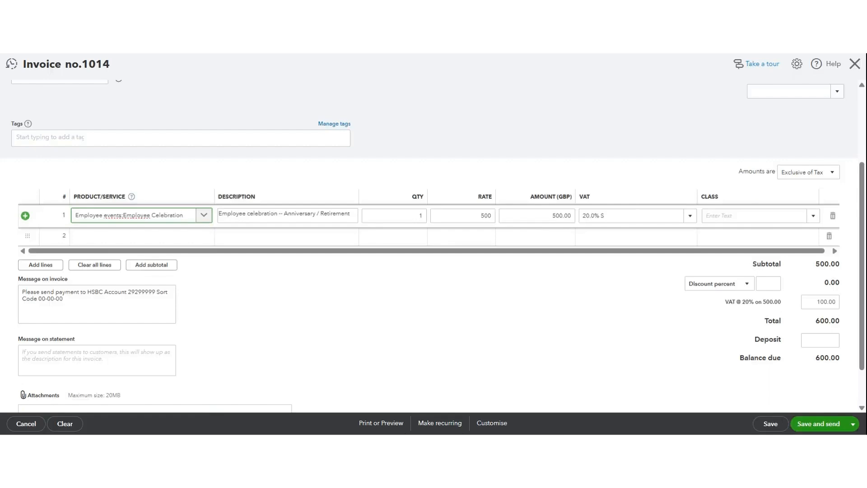
Review the invoice details, then save and close the invoice
{"action": "scroll", "coordinate": [577, 329], "scroll_direction": "down", "scroll_amount": 1}
{"action": "scroll", "coordinate": [578, 329], "scroll_direction": "up", "scroll_amount": 1}
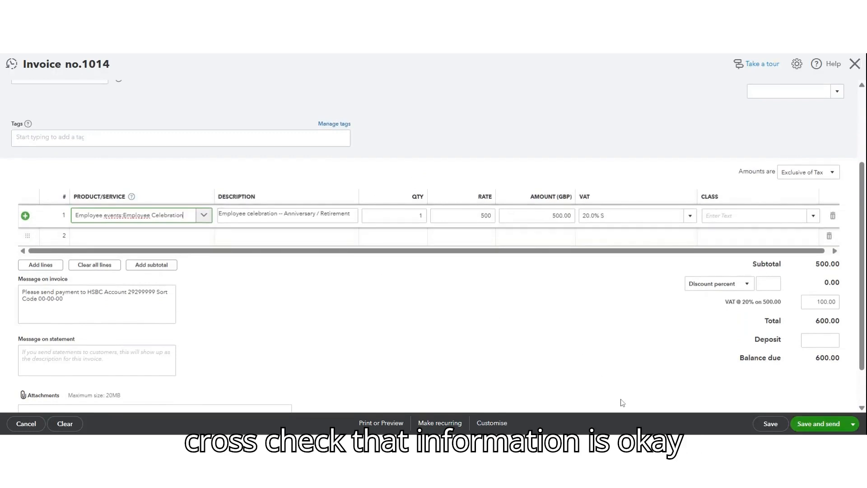
{"action": "scroll", "coordinate": [621, 401], "scroll_direction": "down", "scroll_amount": 1}
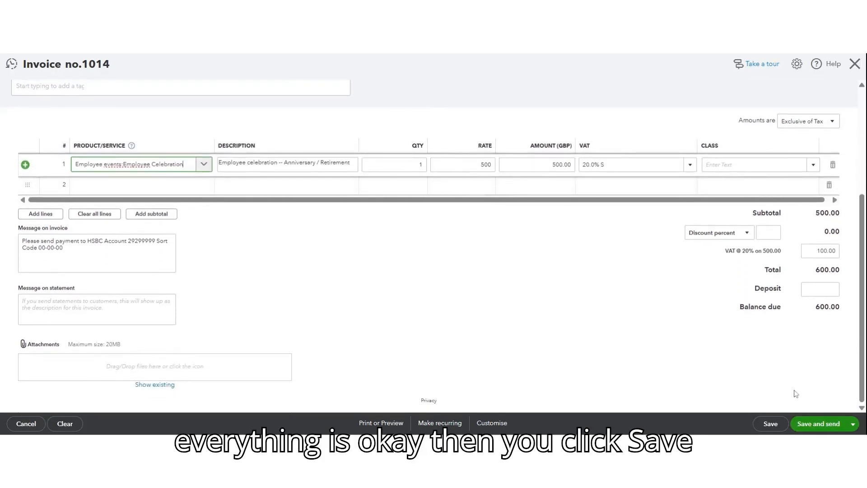
{"action": "left_click", "coordinate": [853, 425]}
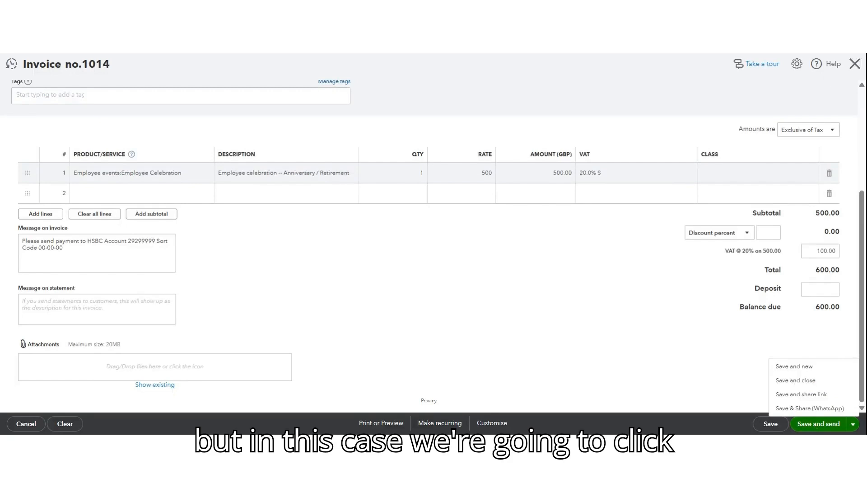
{"action": "left_click", "coordinate": [806, 387]}
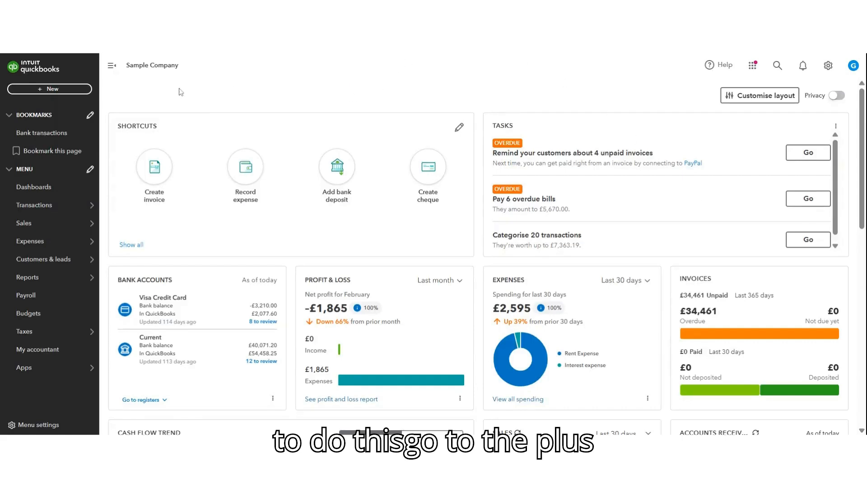
Start a new Receive Payment transaction and choose the customer who was just invoiced
{"action": "left_click", "coordinate": [52, 90]}
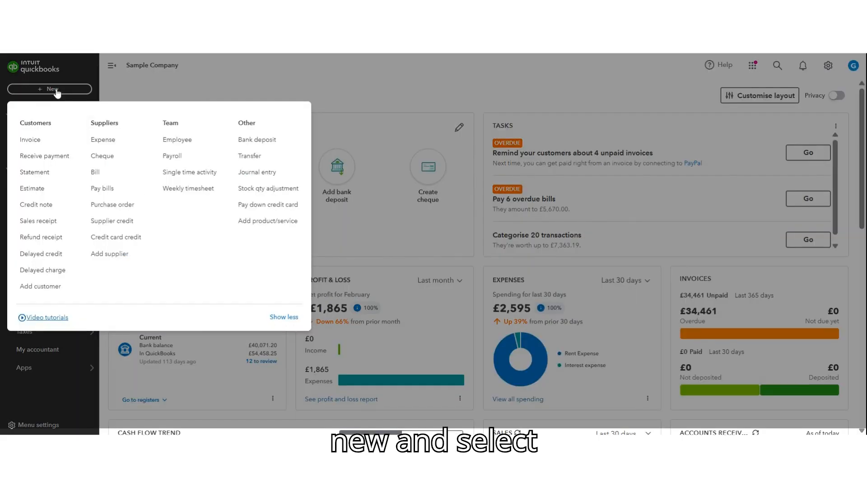
{"action": "left_click", "coordinate": [66, 158]}
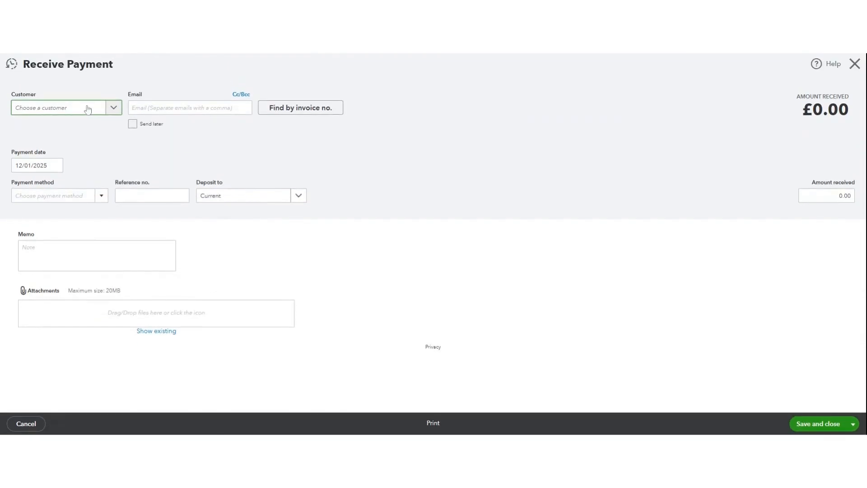
{"action": "left_click", "coordinate": [87, 109]}
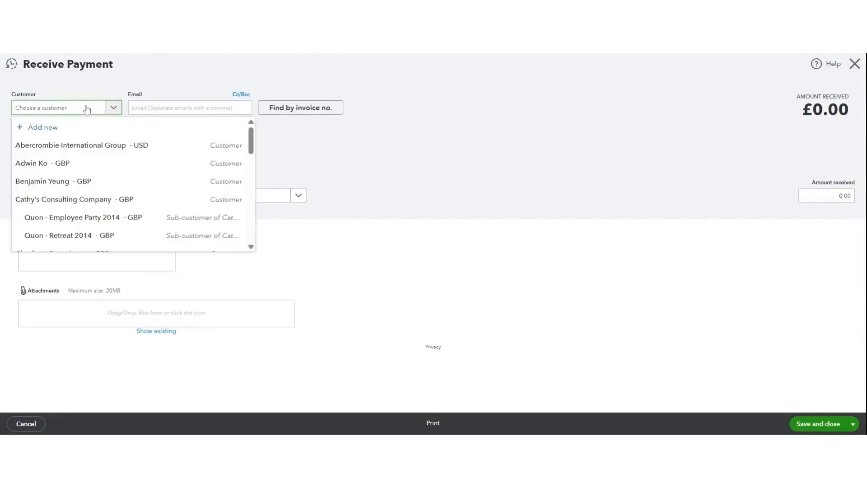
{"action": "type", "text": "Mat"}
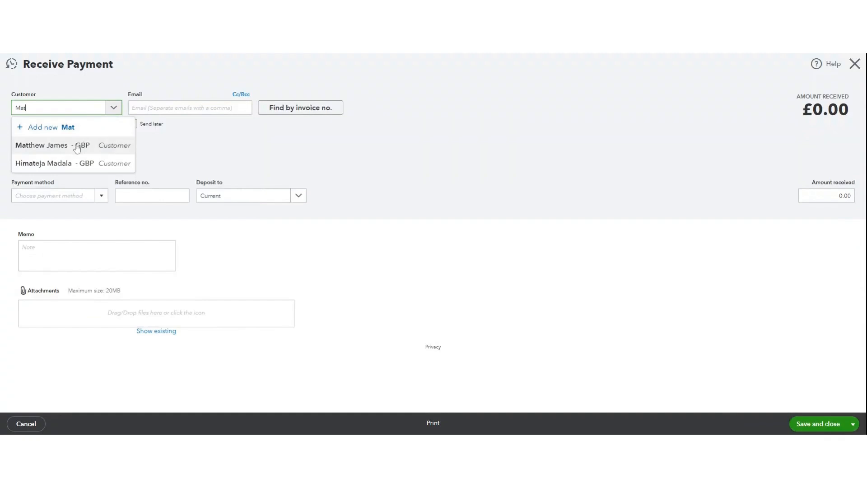
{"action": "left_click", "coordinate": [76, 145]}
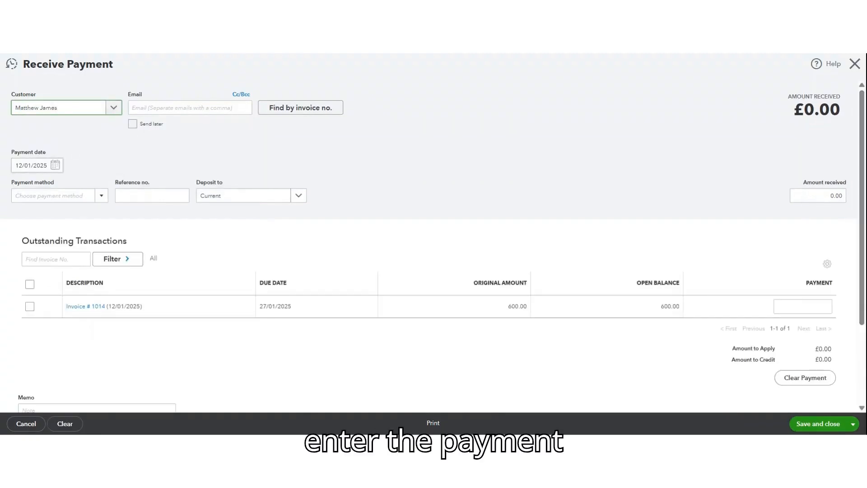
Set the payment date to 30/01/2025 and the payment method to Card
{"action": "left_click", "coordinate": [31, 165]}
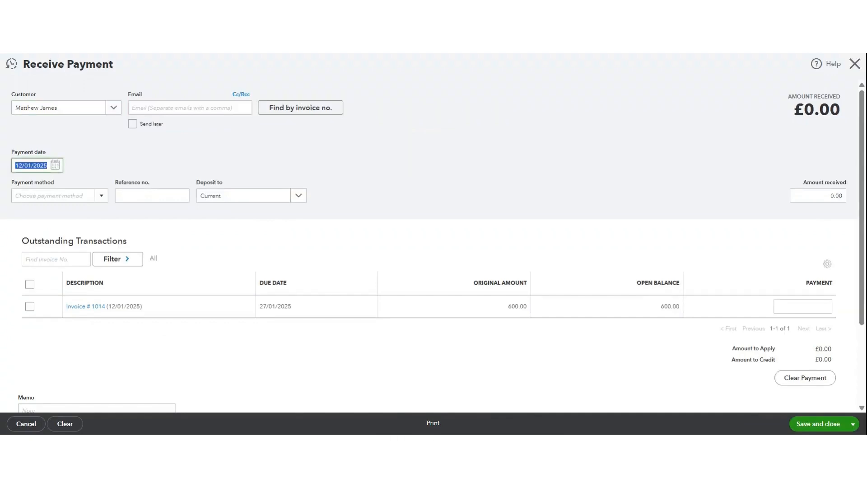
{"action": "type", "text": "30/01/2025"}
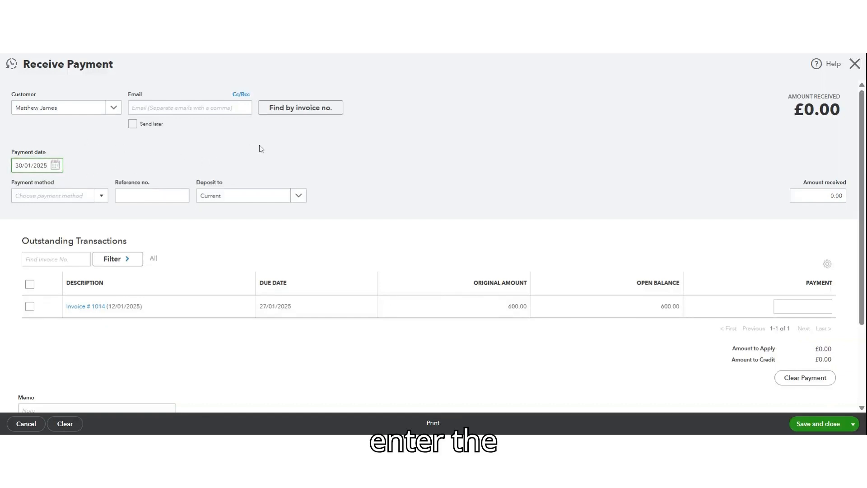
{"action": "left_click", "coordinate": [101, 196]}
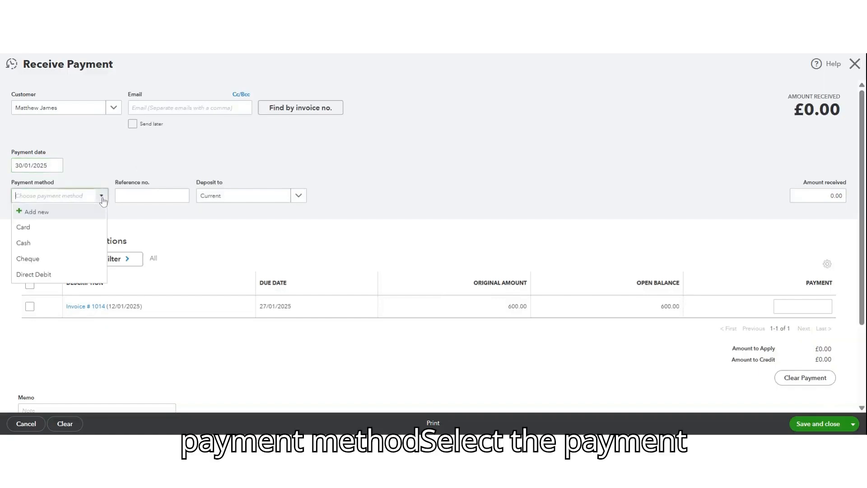
{"action": "left_click", "coordinate": [38, 235]}
{"action": "key", "text": "Tab"}
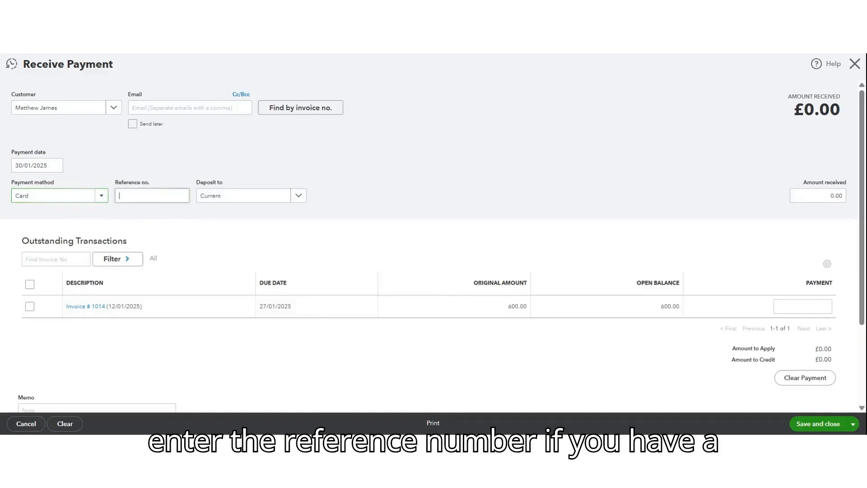
Enter 12345 as the payment's reference number and apply the payment to outstanding invoice 1014
{"action": "type", "text": "12345"}
{"action": "left_click", "coordinate": [362, 180]}
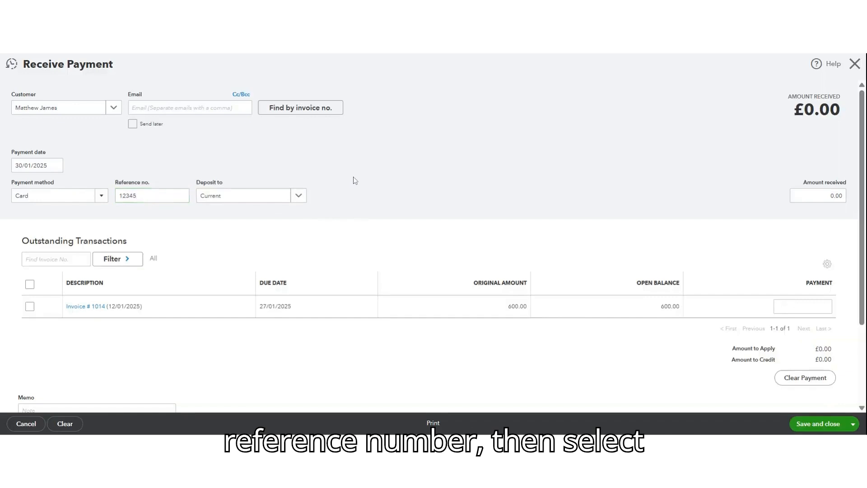
{"action": "scroll", "coordinate": [335, 207], "scroll_direction": "down", "scroll_amount": 3}
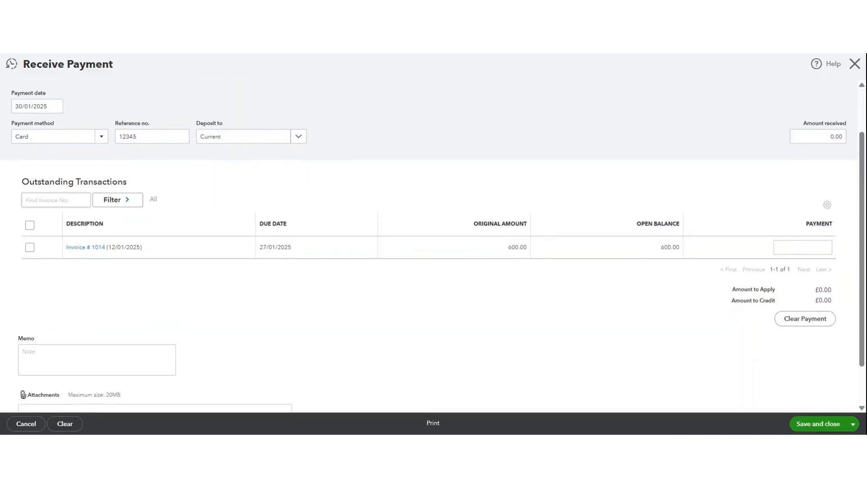
{"action": "left_click", "coordinate": [33, 251]}
Check the rest of the payment form, then save and close the payment
{"action": "scroll", "coordinate": [479, 327], "scroll_direction": "down", "scroll_amount": 1}
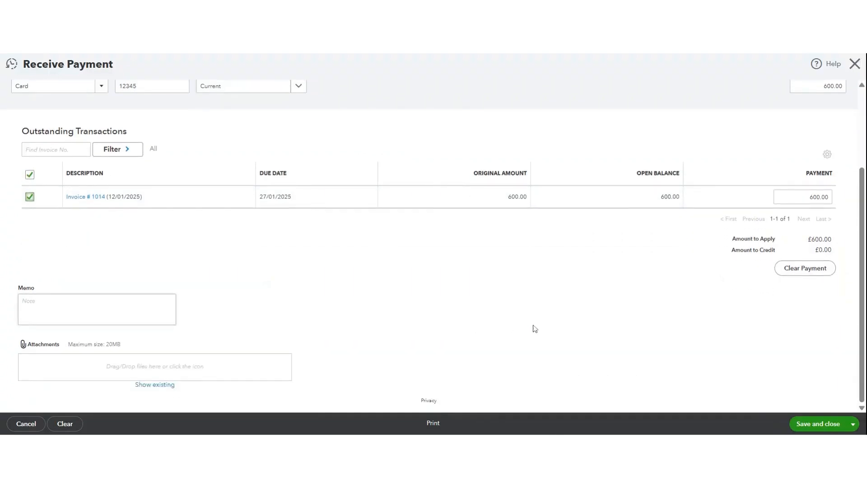
{"action": "left_click", "coordinate": [813, 428]}
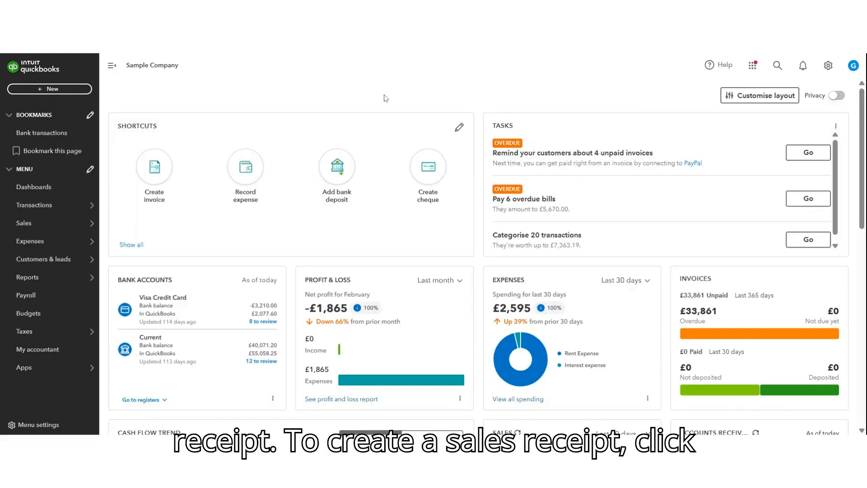
Start a new sales receipt and choose the same customer as for the payment
{"action": "left_click", "coordinate": [63, 91]}
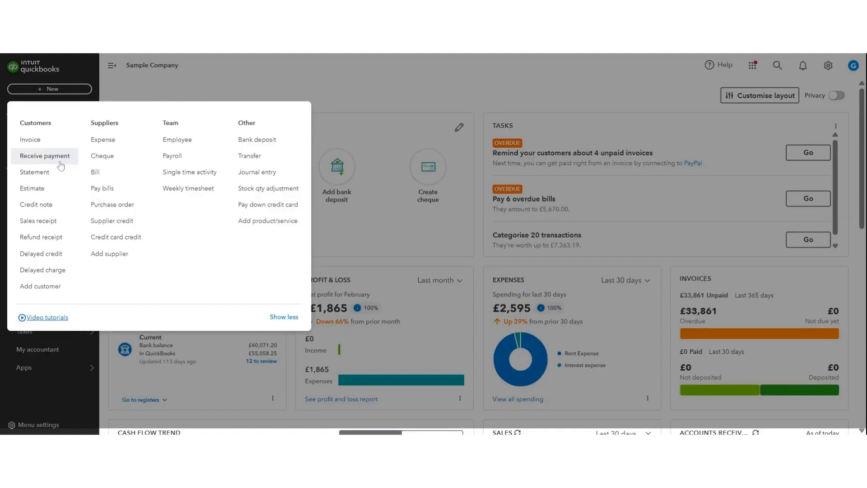
{"action": "left_click", "coordinate": [48, 224]}
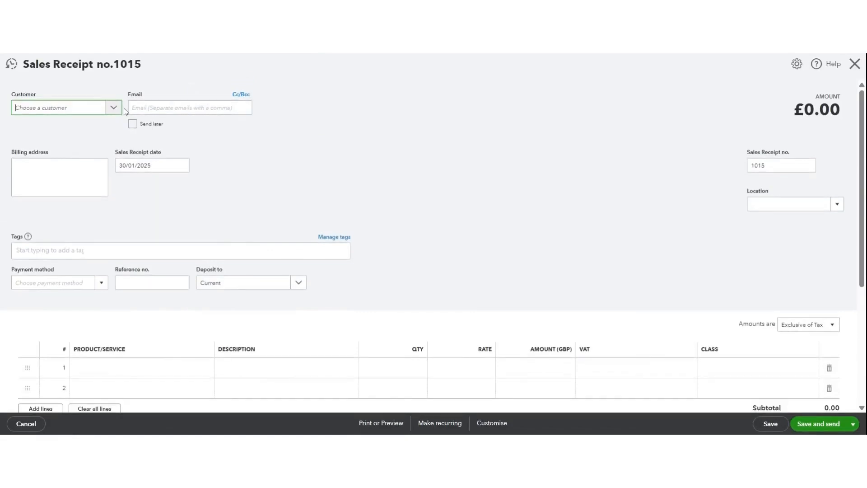
{"action": "left_click", "coordinate": [112, 108]}
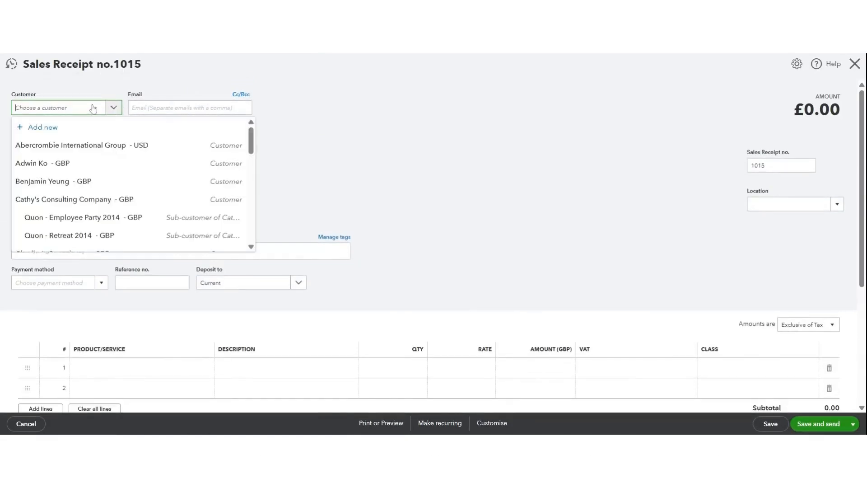
{"action": "type", "text": "Matt"}
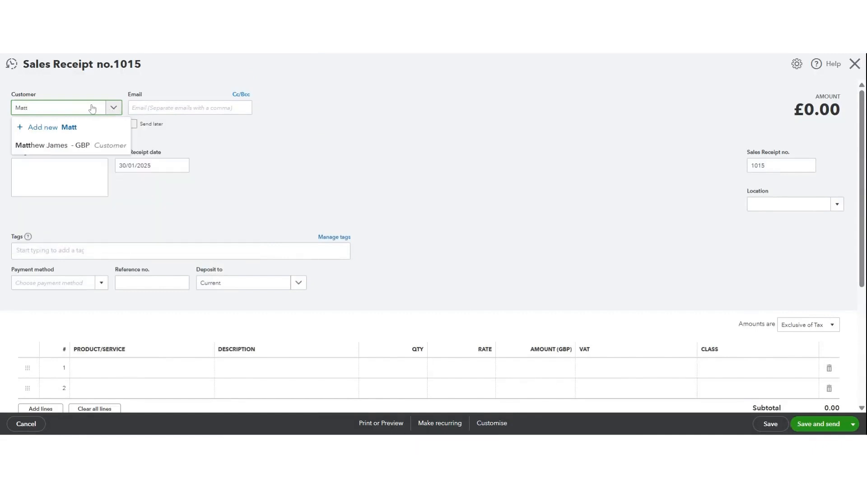
{"action": "left_click", "coordinate": [70, 145]}
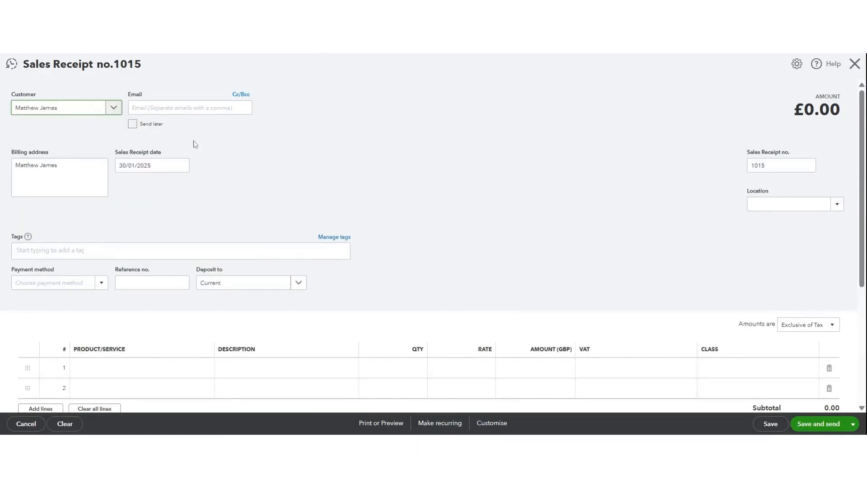
Set the sales receipt date to 01/02/2025
{"action": "left_click_drag", "start_coordinate": [152, 166], "coordinate": [119, 165]}
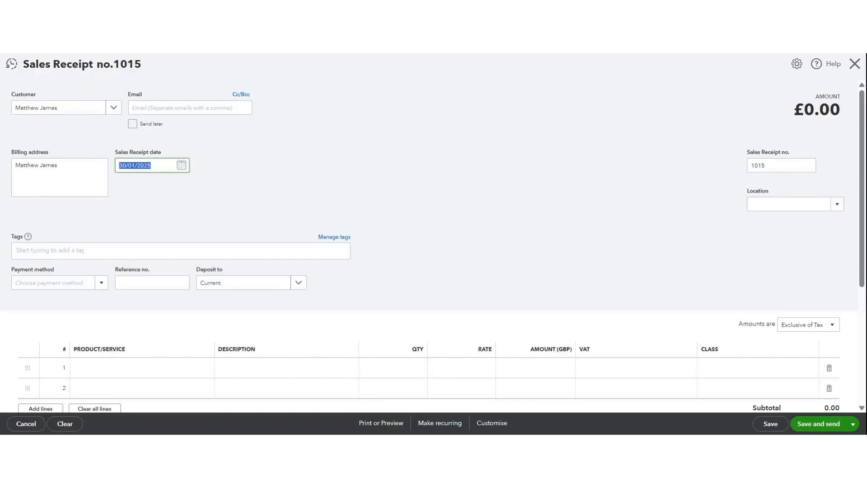
{"action": "type", "text": "01/02/2025"}
{"action": "left_click", "coordinate": [308, 169]}
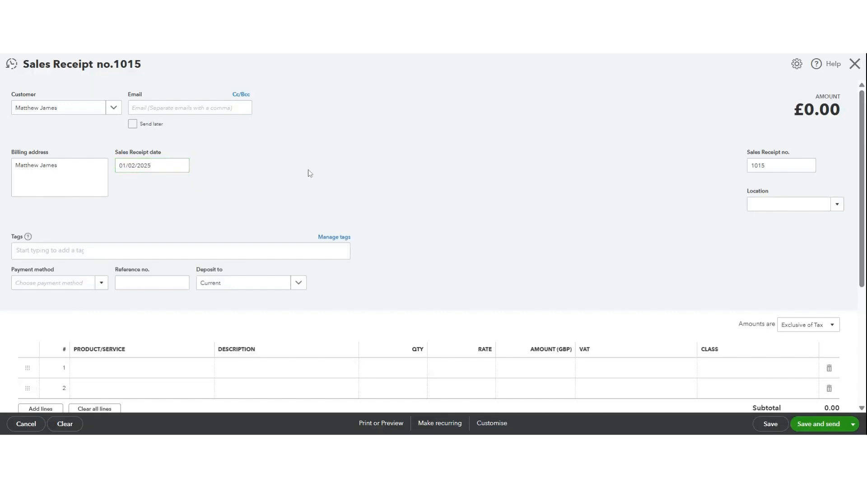
Set the sales receipt's payment method to Cash and deposit the money to the Current account
{"action": "scroll", "coordinate": [308, 169], "scroll_direction": "down", "scroll_amount": 2}
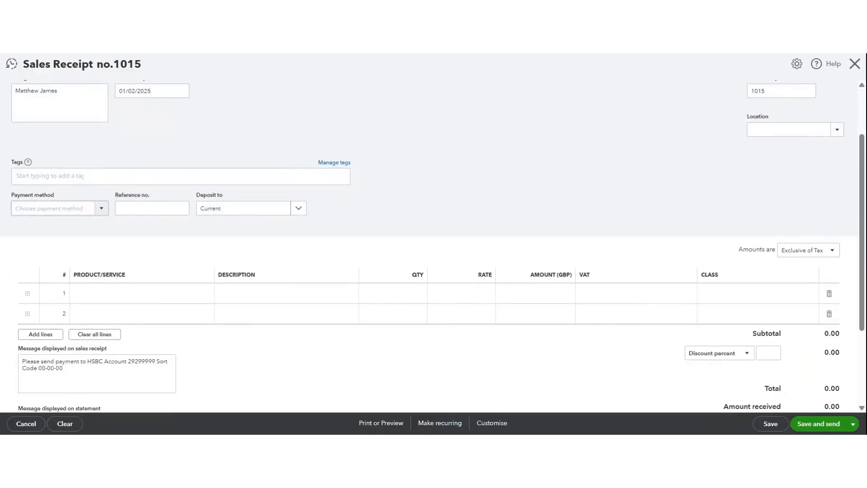
{"action": "left_click", "coordinate": [103, 210]}
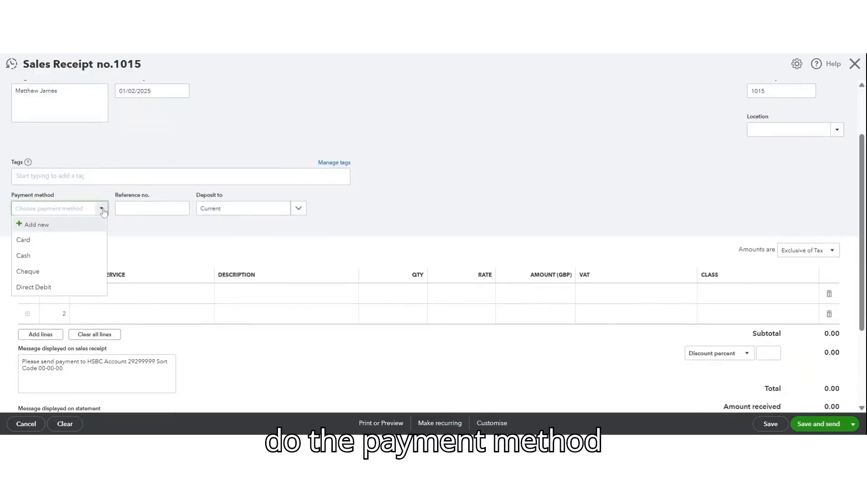
{"action": "left_click", "coordinate": [49, 244]}
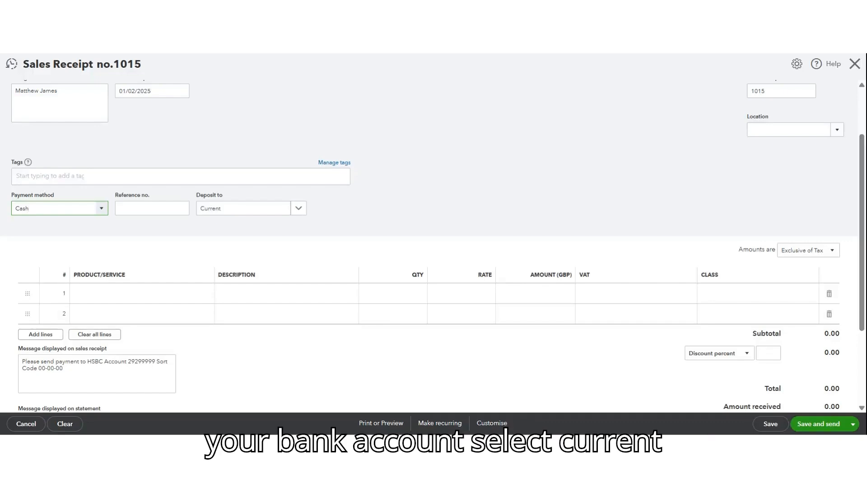
{"action": "left_click", "coordinate": [298, 208]}
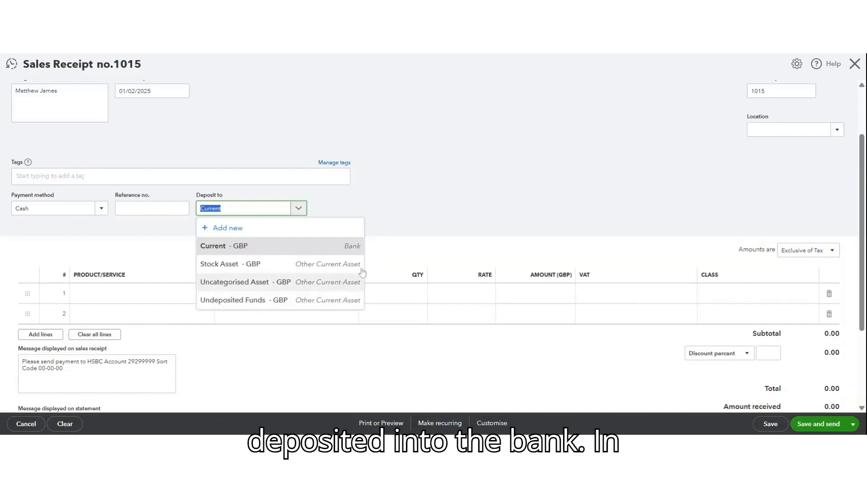
{"action": "left_click", "coordinate": [253, 247]}
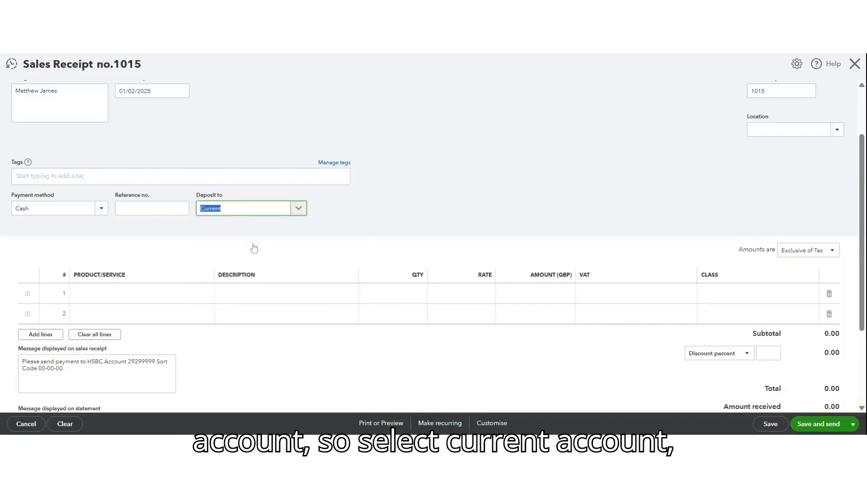
Add the Employee Celebration service as the first line of the sales receipt
{"action": "left_click", "coordinate": [164, 294]}
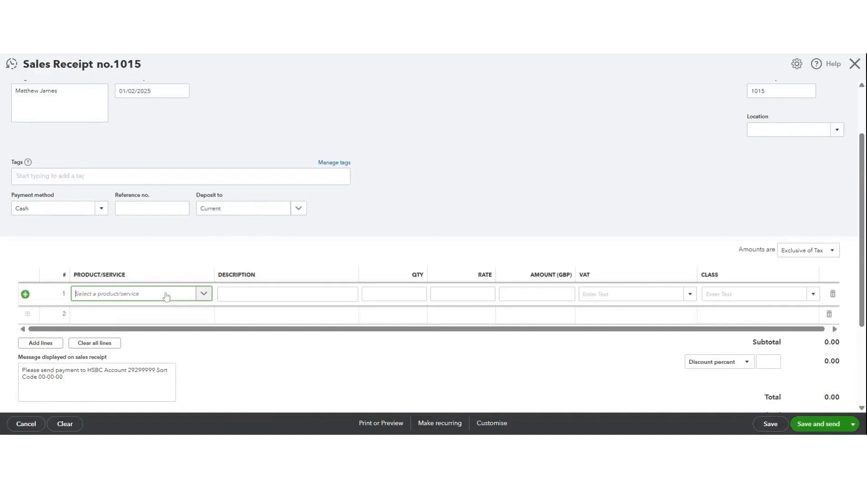
{"action": "left_click", "coordinate": [203, 293]}
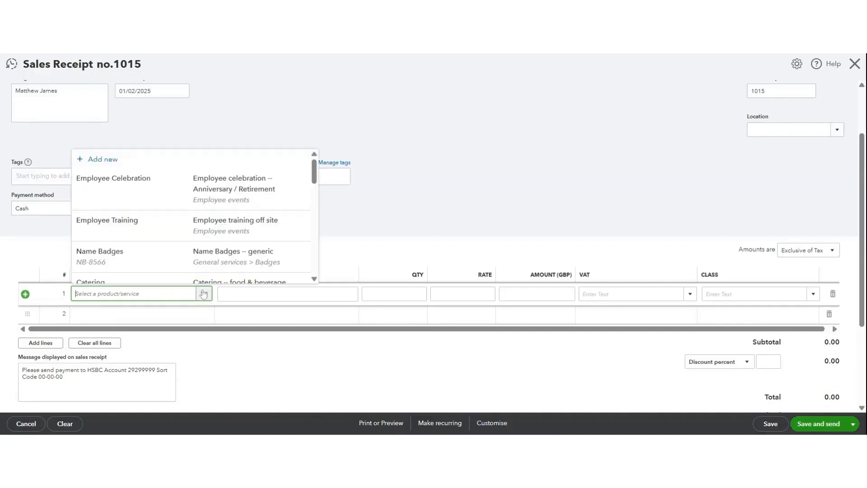
{"action": "left_click", "coordinate": [220, 189]}
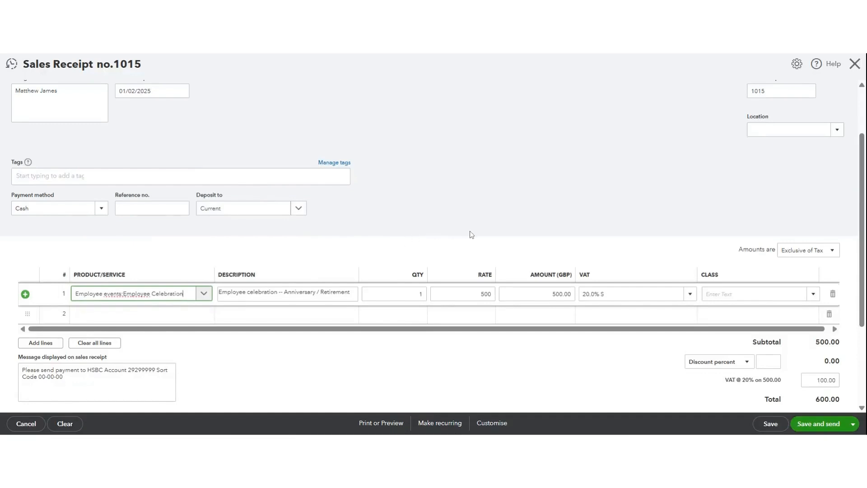
Review the sales receipt's line and totals, then save and close it without sending
{"action": "scroll", "coordinate": [470, 235], "scroll_direction": "down", "scroll_amount": 1}
{"action": "scroll", "coordinate": [472, 234], "scroll_direction": "down", "scroll_amount": 2}
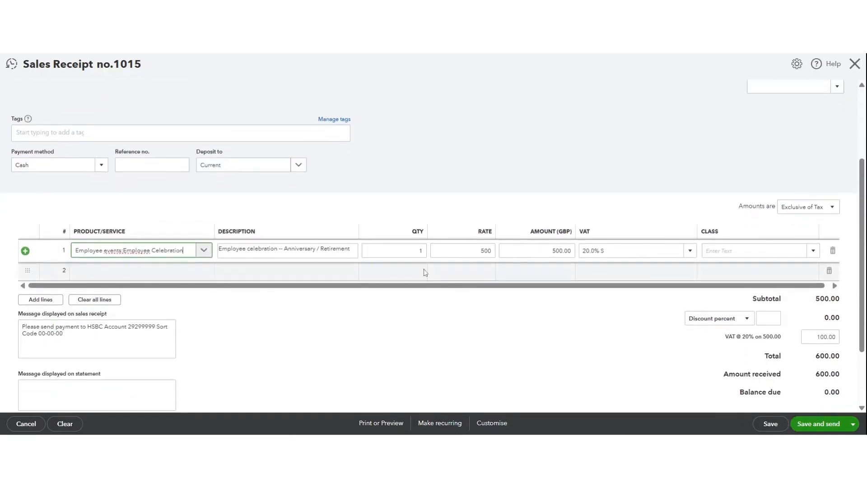
{"action": "scroll", "coordinate": [456, 295], "scroll_direction": "down", "scroll_amount": 5}
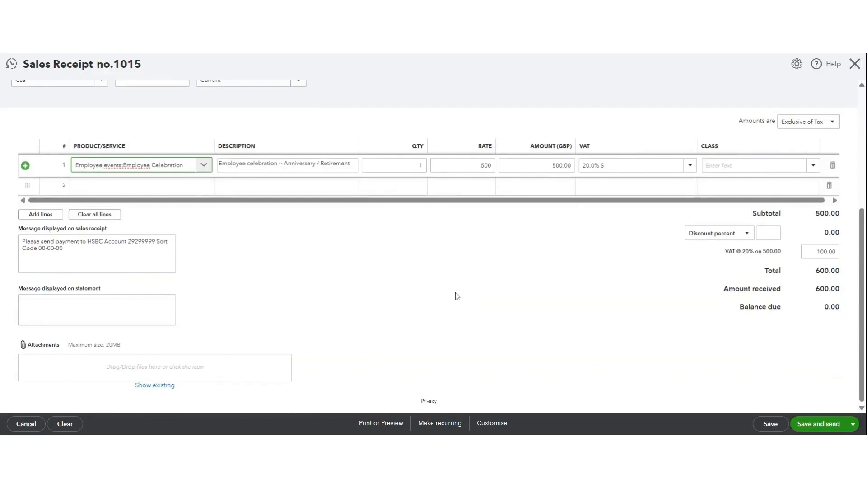
{"action": "scroll", "coordinate": [456, 295], "scroll_direction": "up", "scroll_amount": 1}
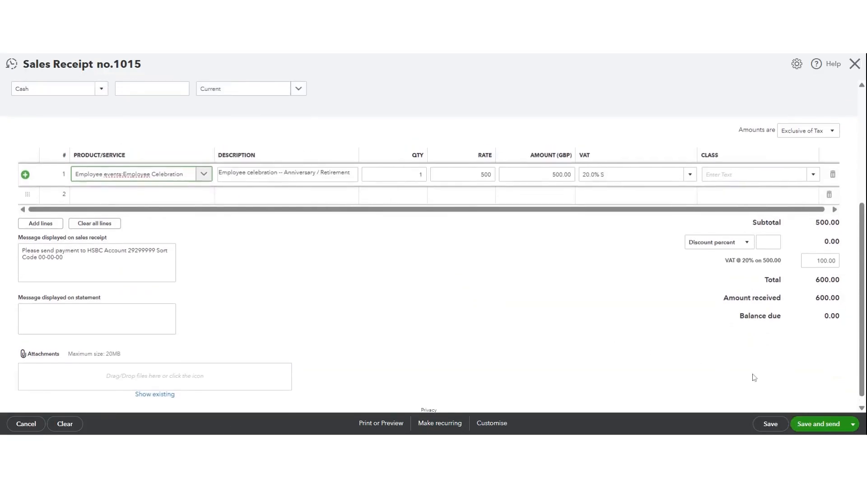
{"action": "left_click", "coordinate": [853, 425]}
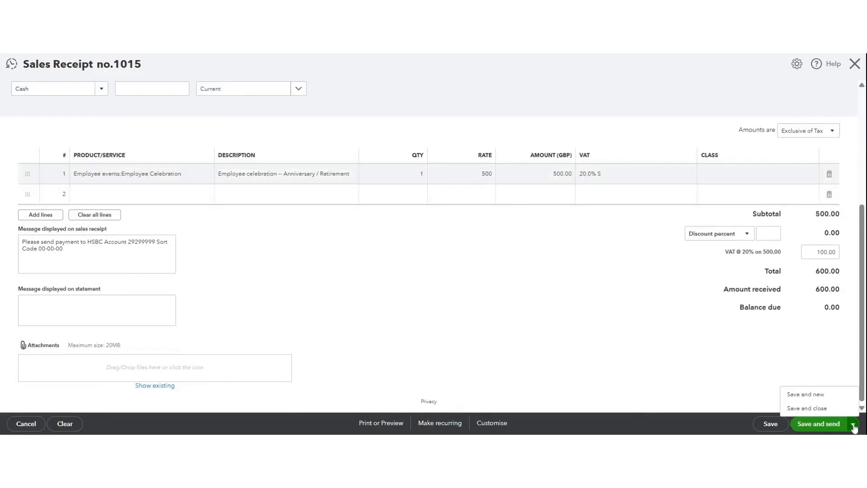
{"action": "left_click", "coordinate": [807, 408]}
{"action": "left_click", "coordinate": [809, 414]}
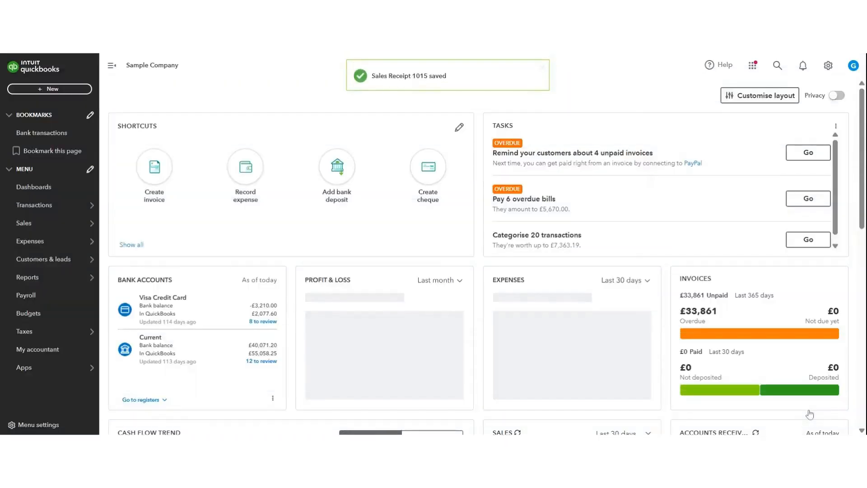